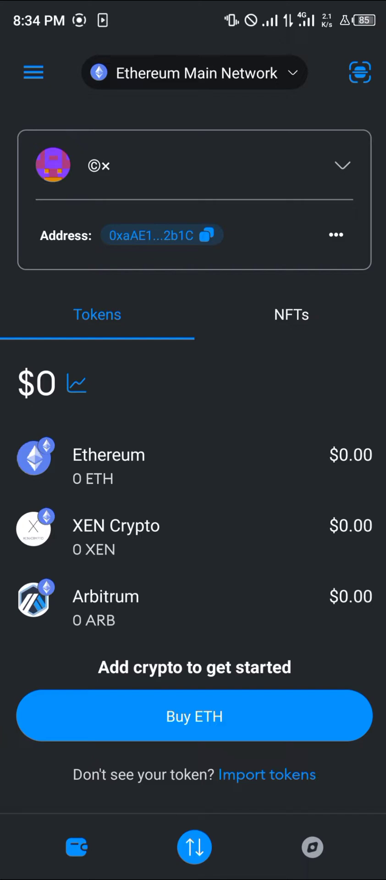
Step: Add Polygon Mainnet from MetaMask's network list, approve it, and switch the wallet to it
left_click(194, 73)
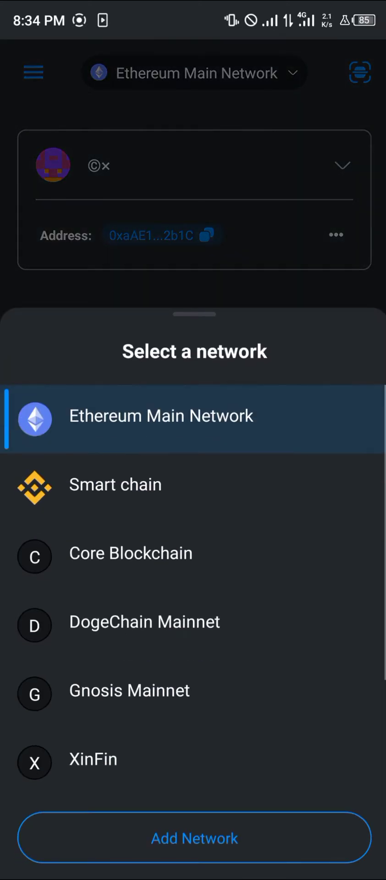
scroll(193, 596, "down", 3)
left_click(194, 838)
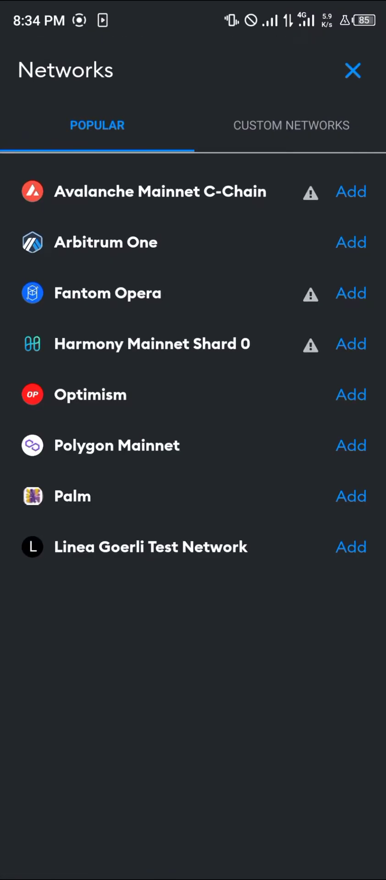
left_click(351, 445)
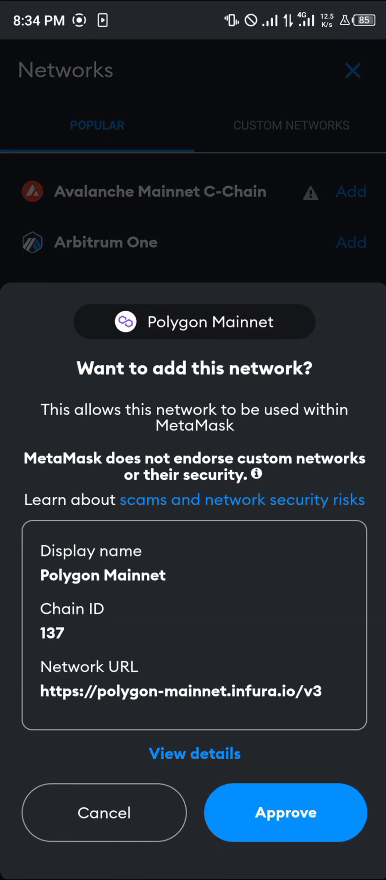
left_click(286, 813)
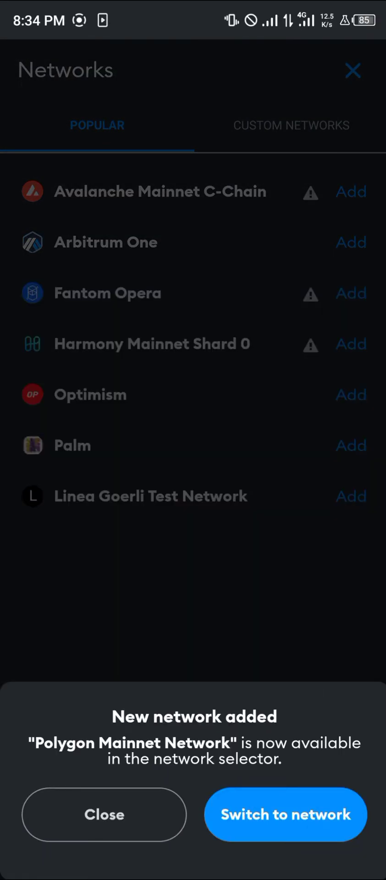
left_click(285, 815)
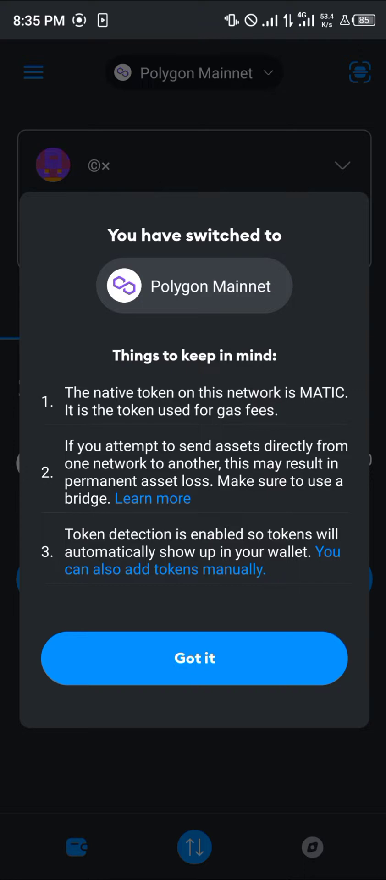
Step: Dismiss the Polygon notice, view the Buy MATIC payment options, then cancel back to the 0 MATIC wallet
left_click(194, 659)
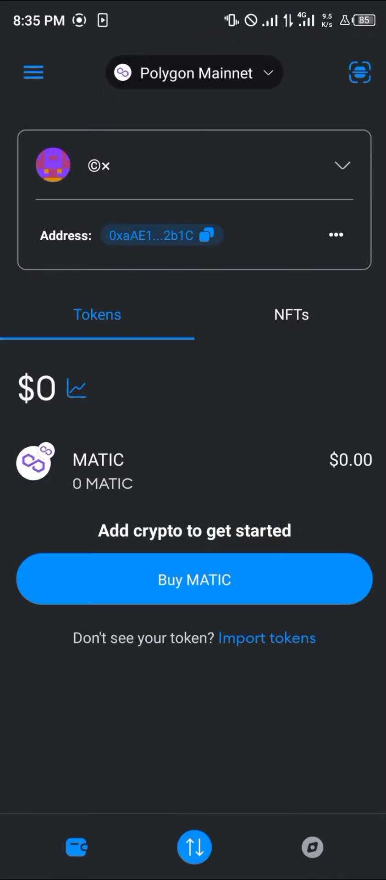
left_click(195, 579)
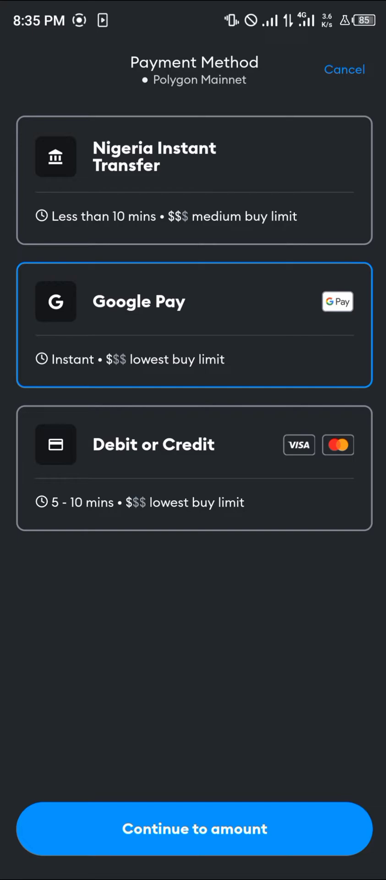
left_click(345, 69)
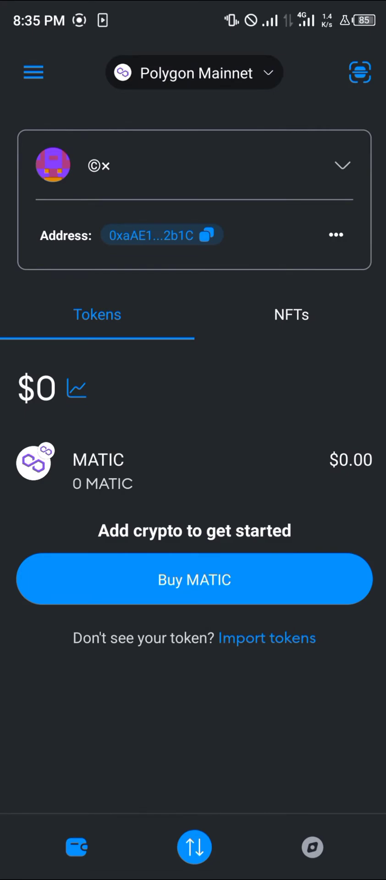
Step: Leave MetaMask and launch OKX from the Banking folder, showing 1.97 USD total value
left_click_drag(193, 872, 193, 642)
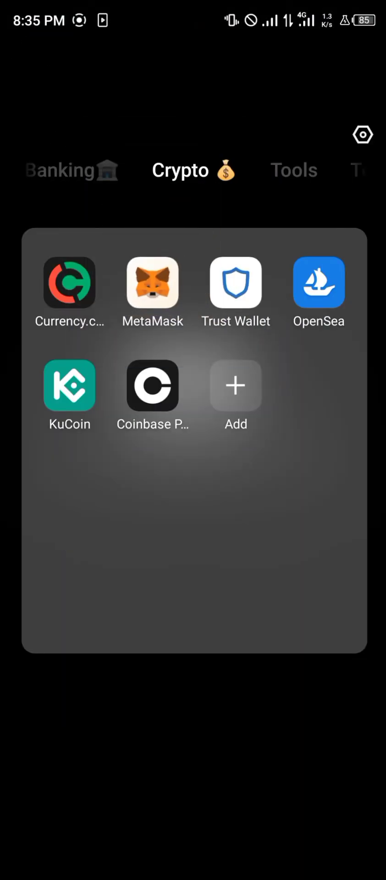
left_click_drag(91, 413, 321, 413)
left_click(235, 488)
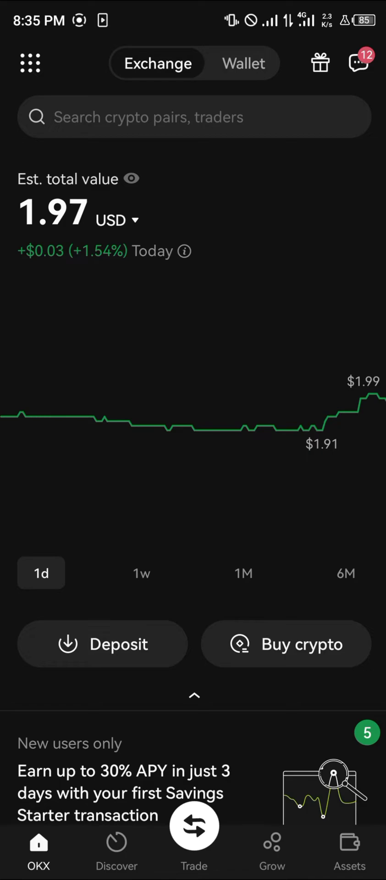
Step: Open OKX Convert and set OKB (0.0204 available) as the coin to spend
left_click(30, 62)
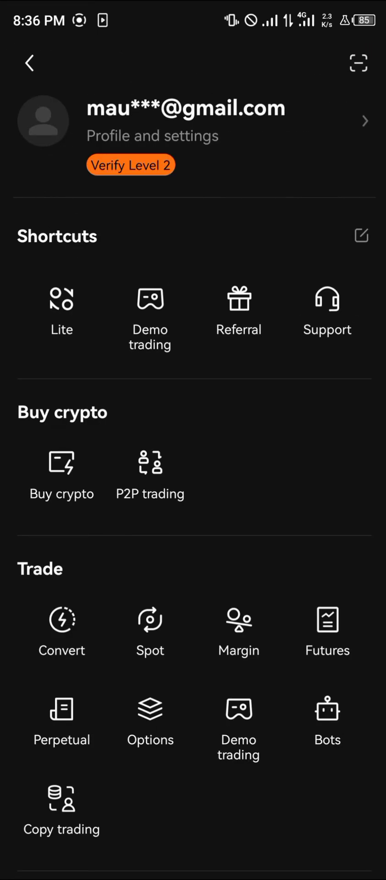
left_click(62, 628)
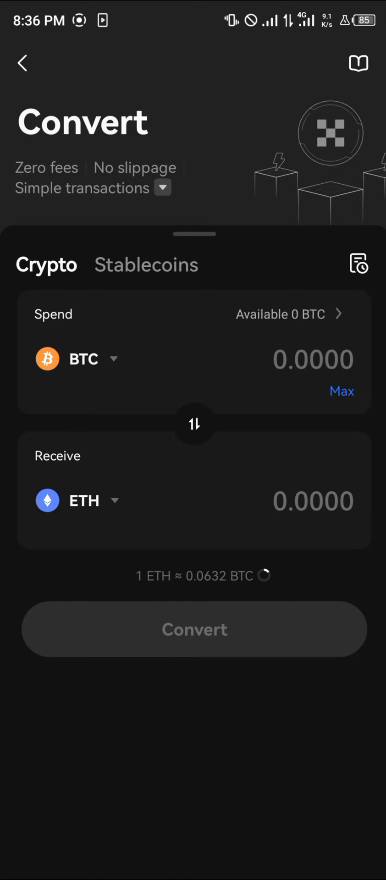
left_click(78, 358)
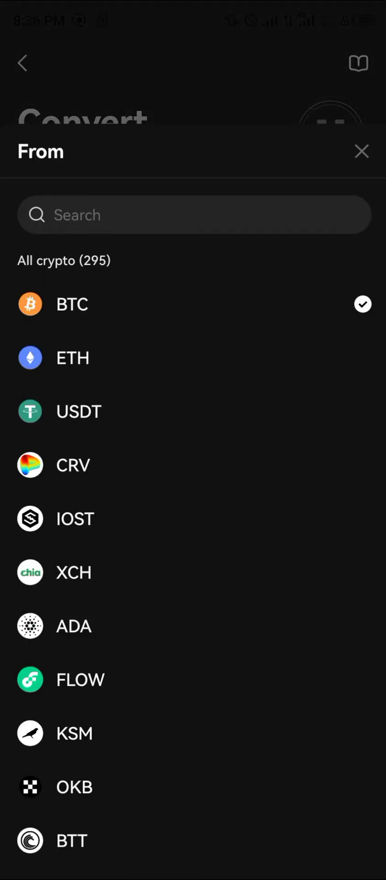
left_click(194, 215)
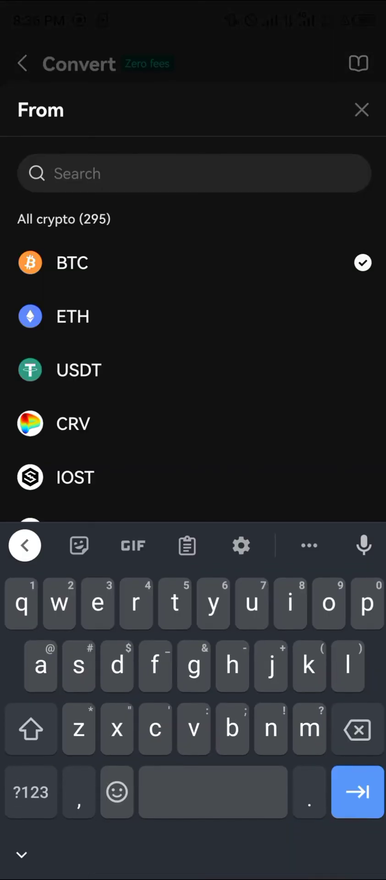
type("okb")
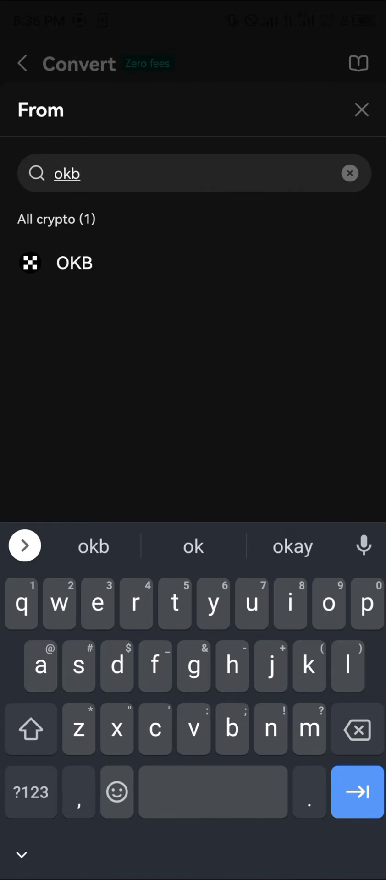
left_click(73, 262)
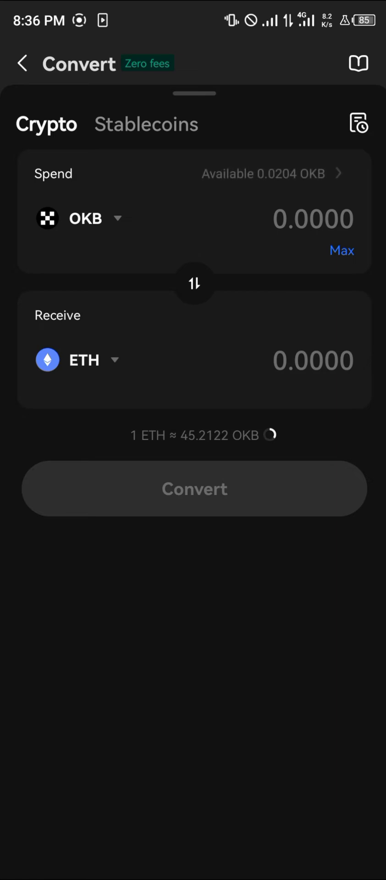
Step: Set MATIC as the coin to receive in the conversion
left_click(84, 359)
left_click(195, 215)
type("matic")
left_click(73, 262)
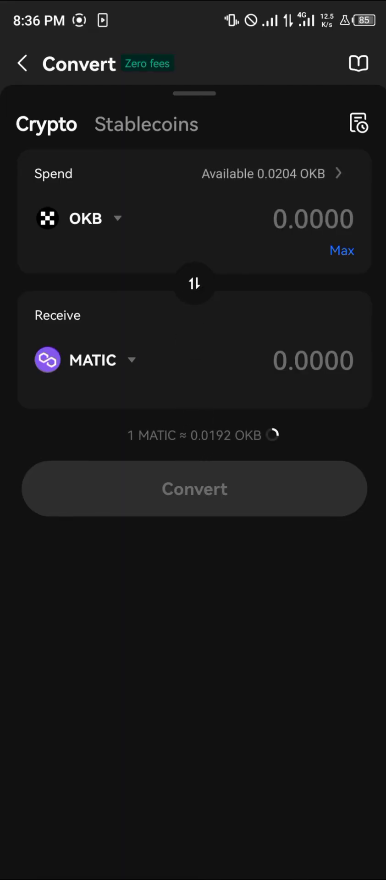
Step: Convert the maximum 0.0204 OKB into 1.0605 MATIC and view the Funding balances
left_click(342, 250)
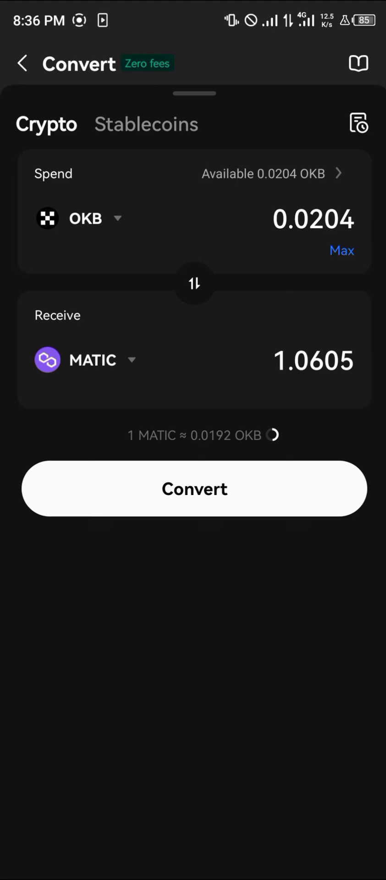
left_click(194, 489)
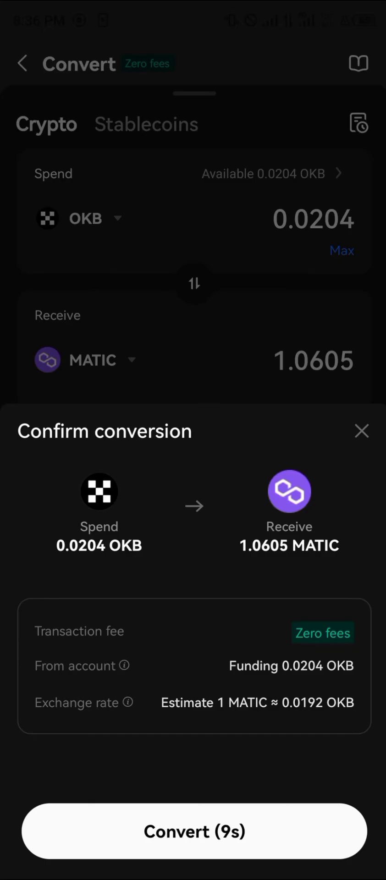
left_click(194, 831)
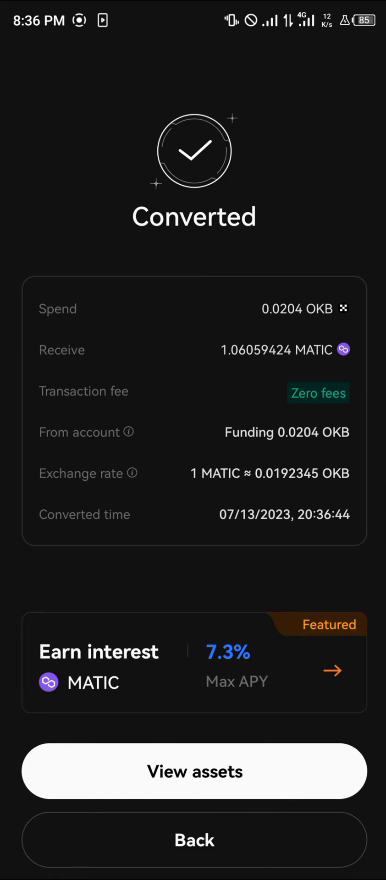
left_click(194, 772)
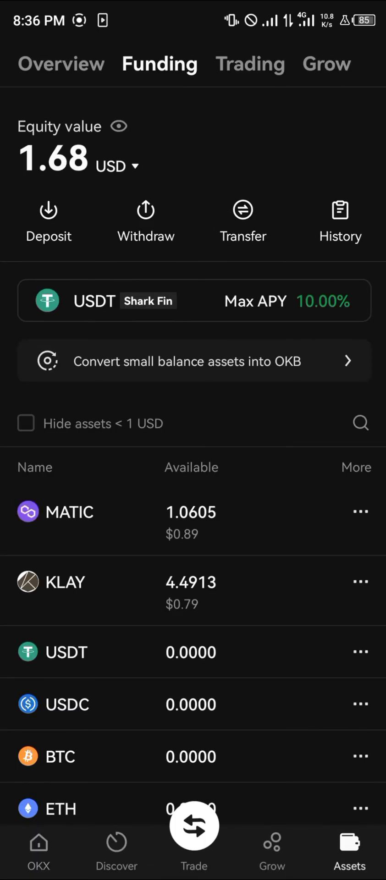
Step: Open an on-chain MATIC withdrawal from the Funding account
left_click(146, 220)
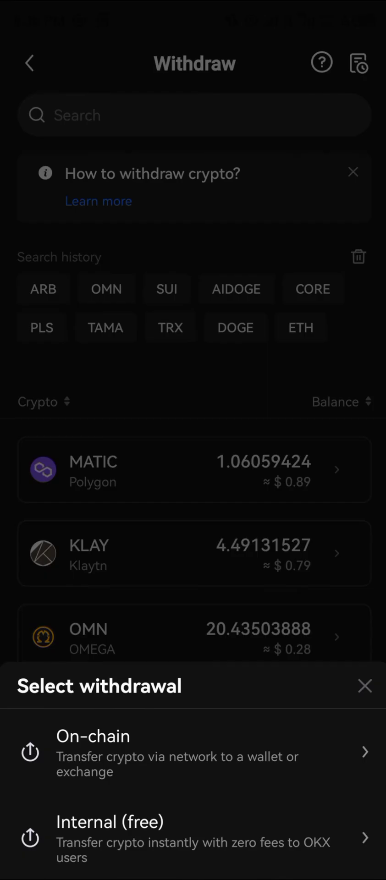
left_click(183, 752)
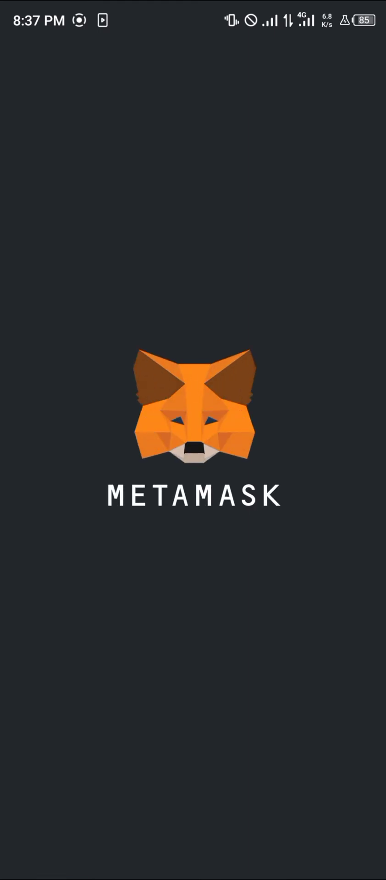
Step: Copy MetaMask's MATIC receiving address on Polygon Mainnet and return to the home screen
left_click(92, 468)
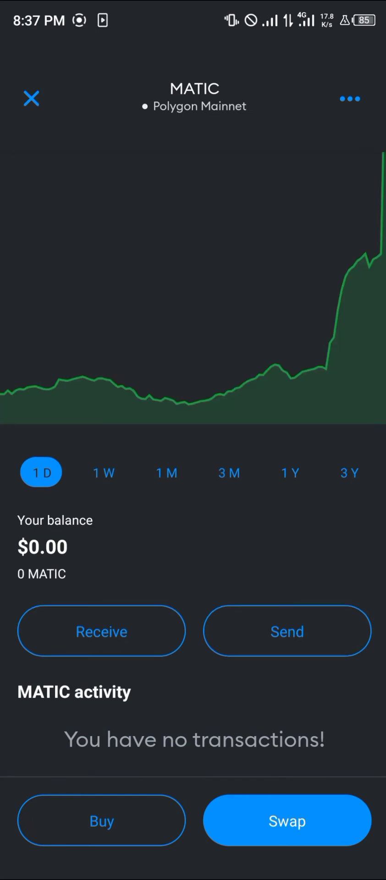
left_click(102, 631)
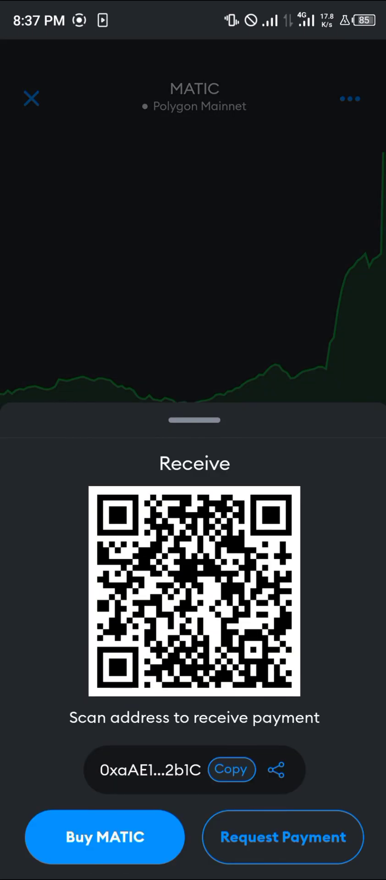
left_click(232, 769)
left_click_drag(193, 871, 193, 596)
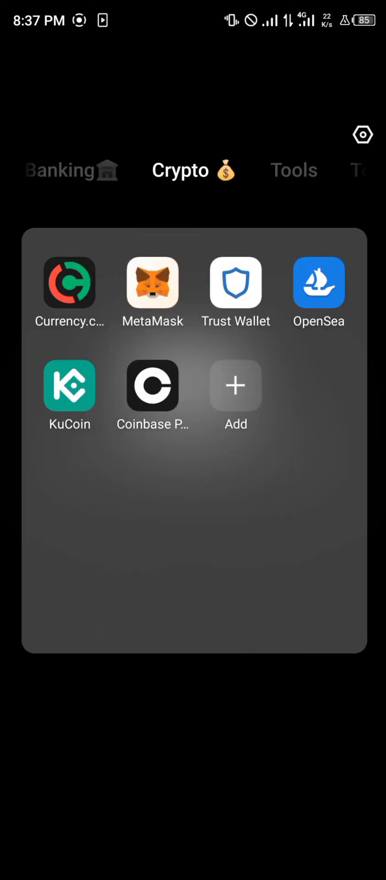
Step: Reopen OKX and paste the MetaMask wallet address into the withdrawal form
left_click_drag(92, 440, 321, 440)
left_click(235, 489)
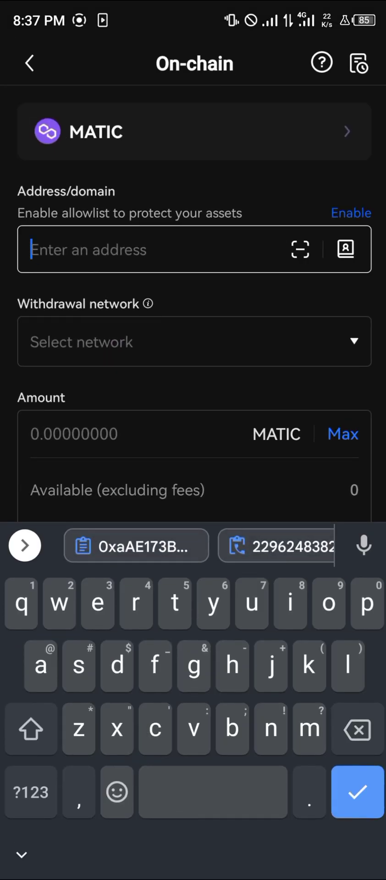
left_click(92, 249)
left_click(51, 216)
Step: Choose the MATIC-Polygon network and maximum 0.58059424 MATIC, then exit without submitting
left_click(183, 341)
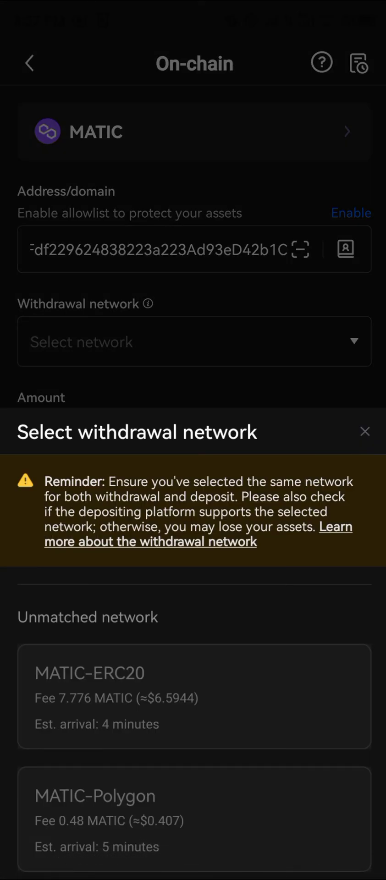
left_click(365, 431)
left_click(343, 434)
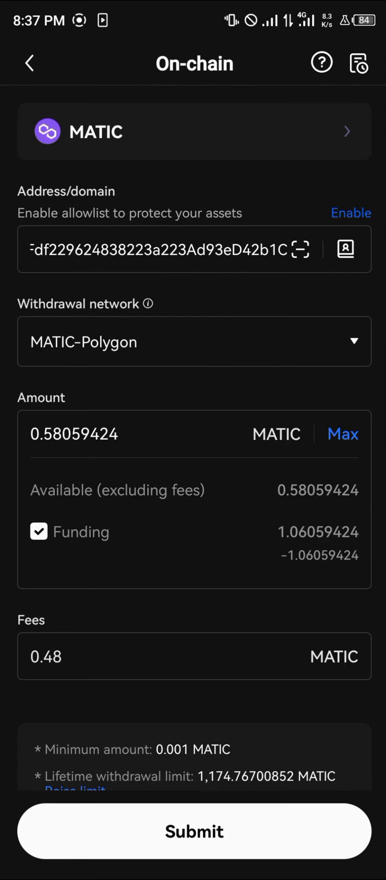
left_click(29, 63)
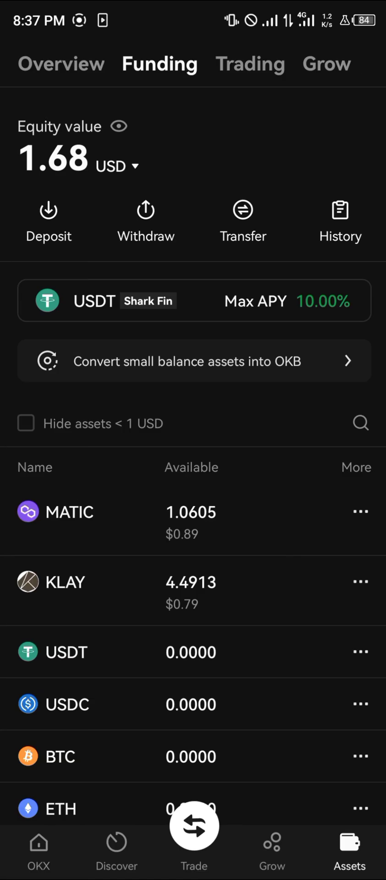